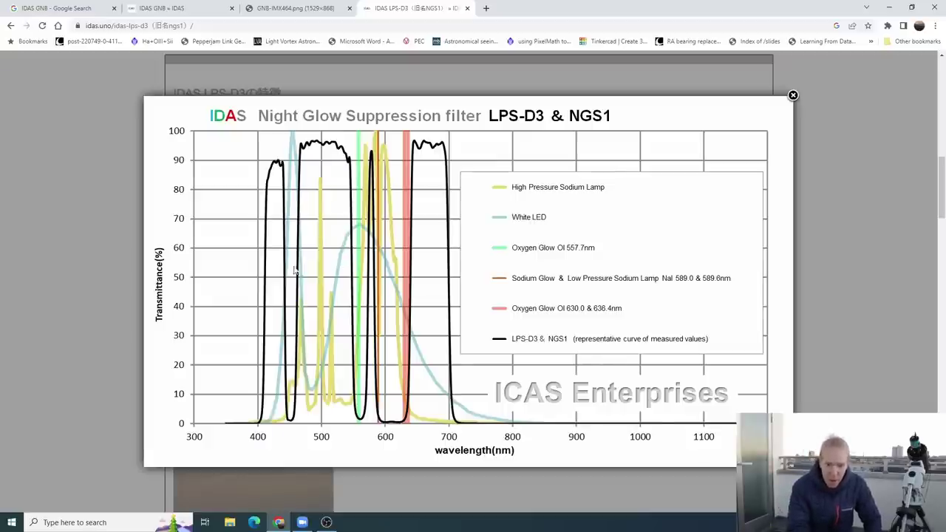
Switch to the GNB-IMX464.png tab to show the IDAS GNB filter response chart.
{"action": "left_click", "coordinate": [309, 11]}
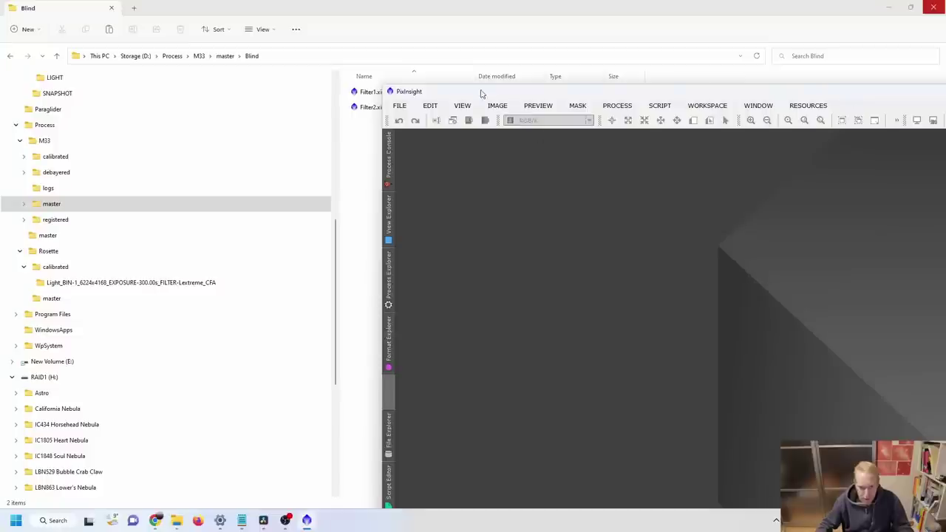
Select Filter1.xisf and Filter2.xisf in the Blind folder and drag them into PixInsight.
{"action": "left_click_drag", "start_coordinate": [482, 91], "coordinate": [433, 139]}
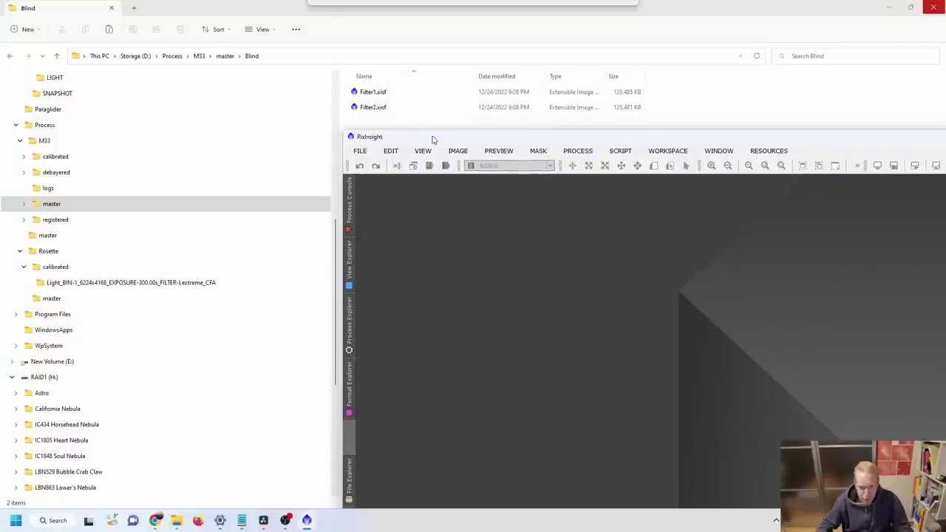
{"action": "left_click", "coordinate": [382, 111]}
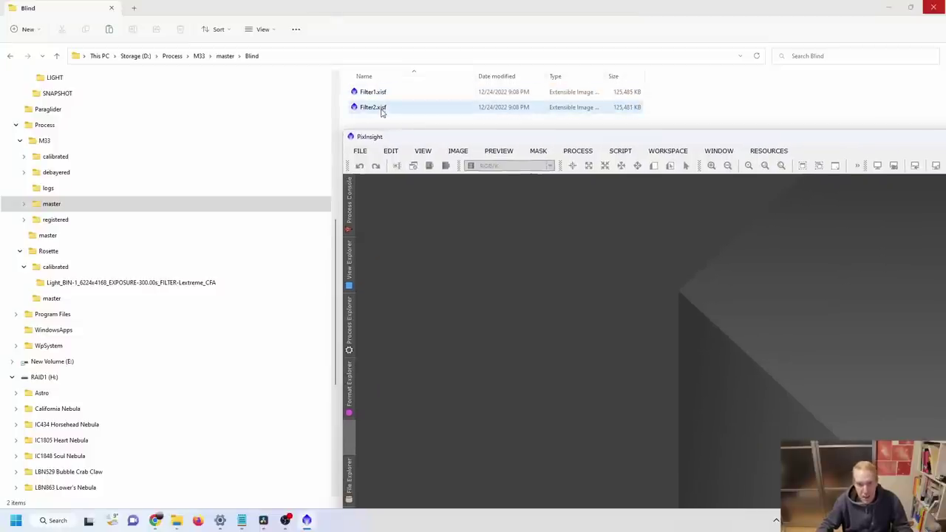
{"action": "left_click", "coordinate": [379, 96]}
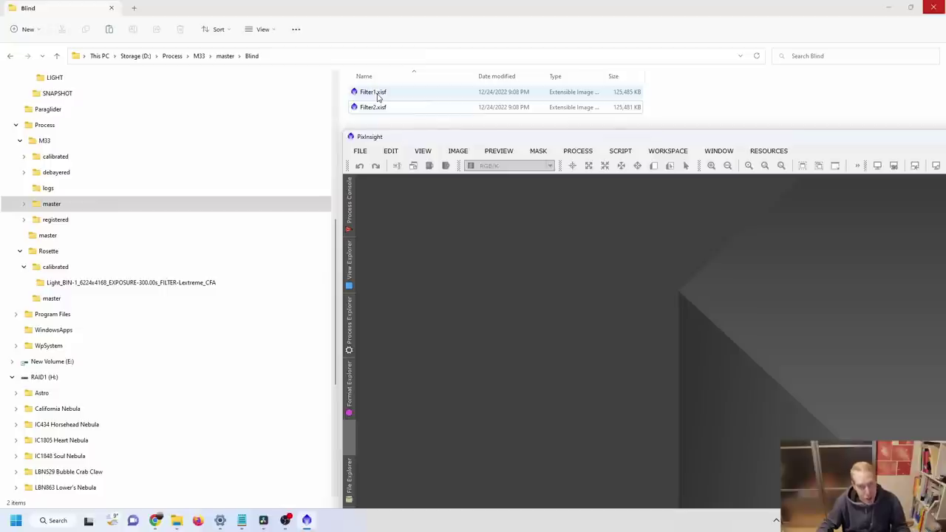
{"action": "left_click", "coordinate": [376, 94]}
{"action": "left_click", "coordinate": [375, 107], "text": "shift"}
{"action": "left_click_drag", "start_coordinate": [376, 111], "coordinate": [588, 347]}
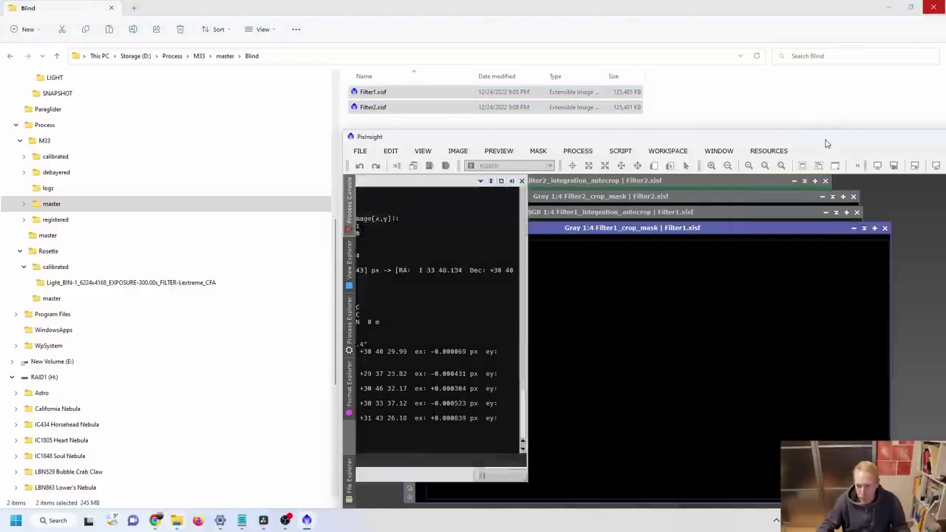
Maximize PixInsight, close both crop_mask images, and place Filter1 to the right of Filter2.
{"action": "left_click_drag", "start_coordinate": [826, 143], "coordinate": [473, 34]}
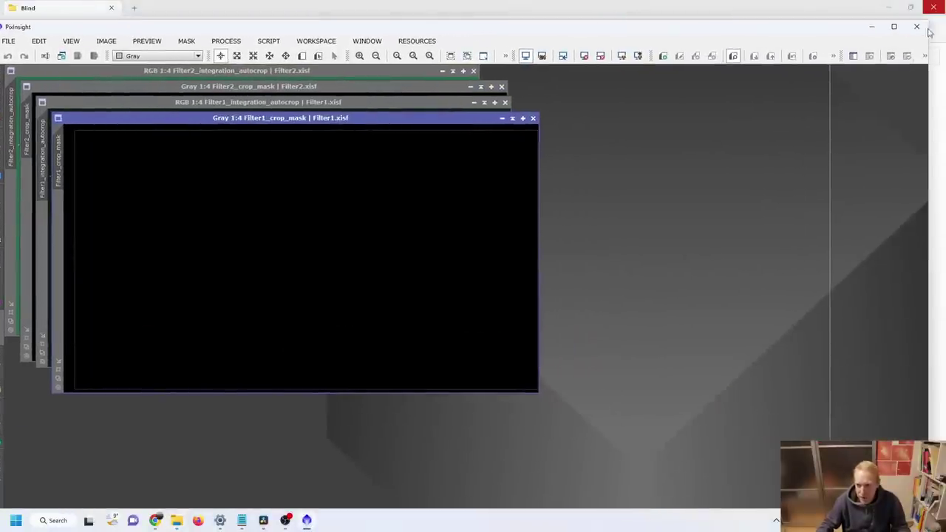
{"action": "left_click", "coordinate": [895, 27]}
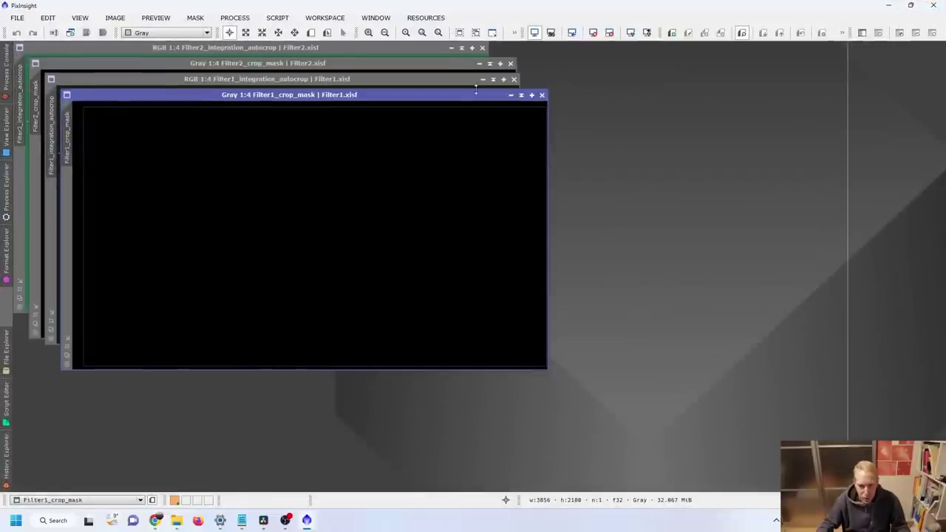
{"action": "left_click_drag", "start_coordinate": [463, 93], "coordinate": [673, 124]}
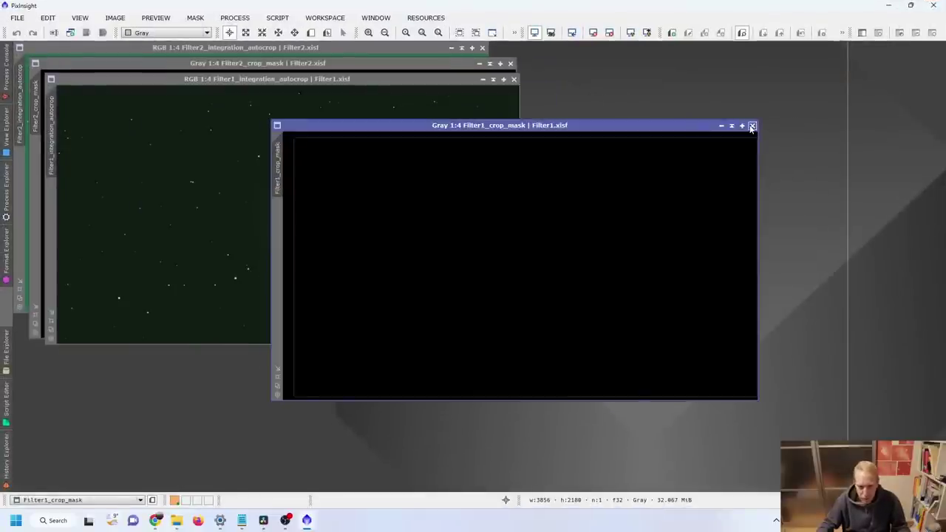
{"action": "left_click", "coordinate": [753, 126]}
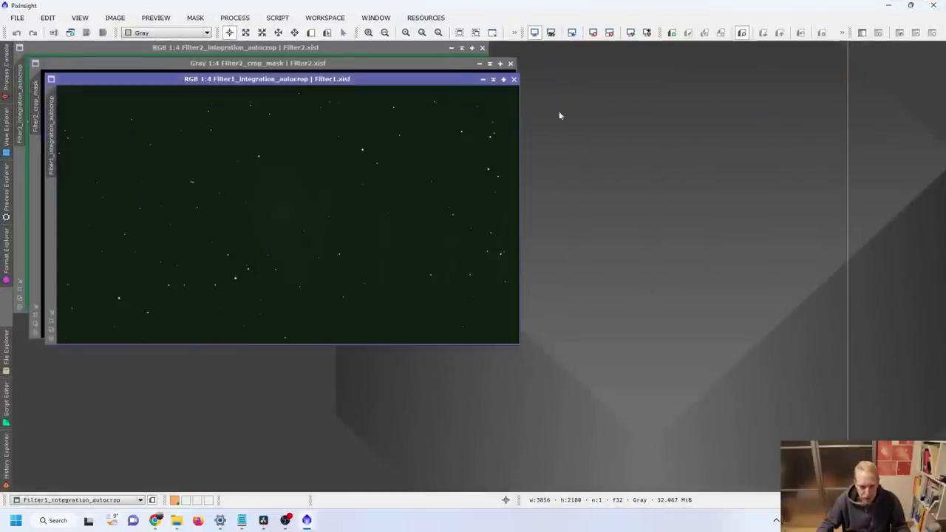
{"action": "left_click", "coordinate": [511, 65]}
{"action": "left_click_drag", "start_coordinate": [313, 79], "coordinate": [753, 46]}
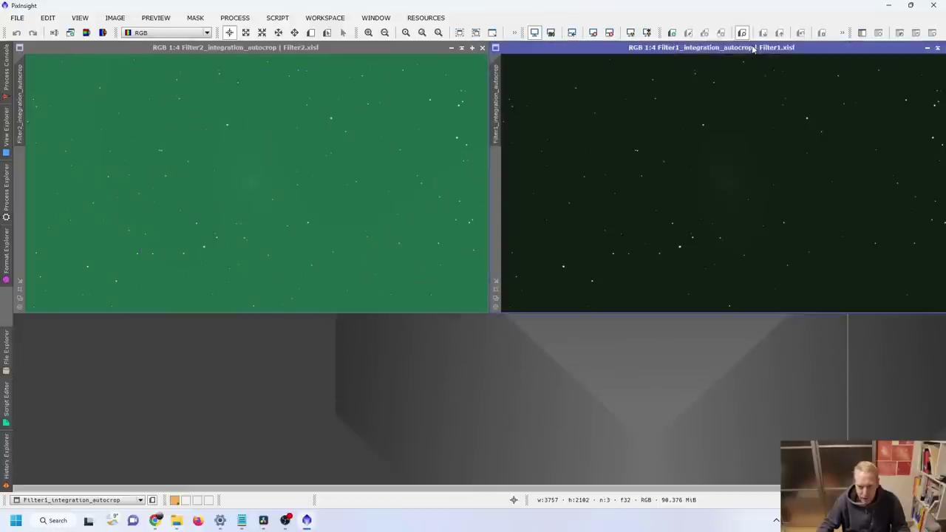
{"action": "left_click_drag", "start_coordinate": [667, 490], "coordinate": [675, 490]}
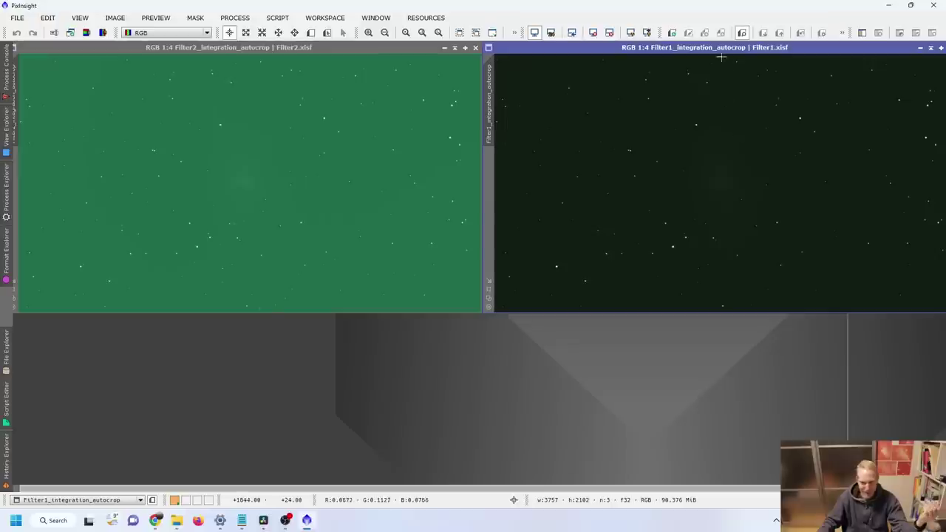
{"action": "left_click", "coordinate": [17, 18]}
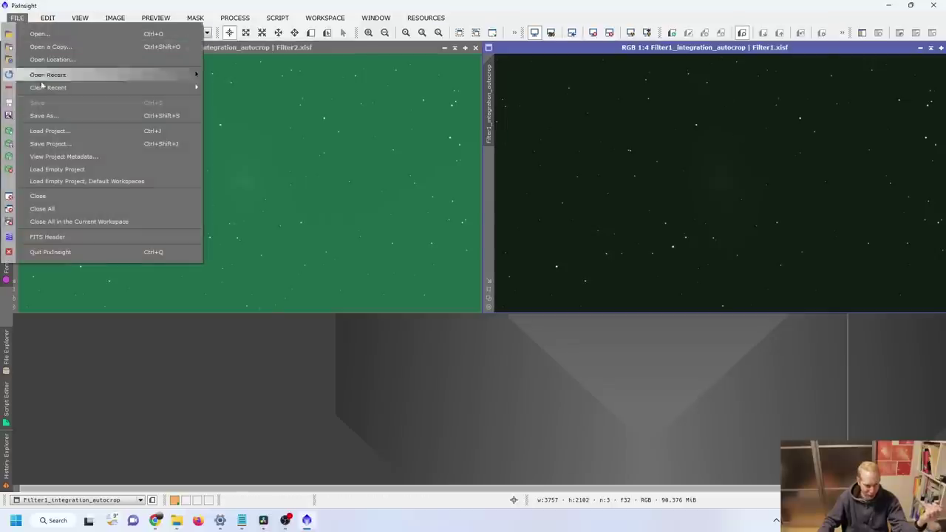
{"action": "left_click", "coordinate": [66, 239]}
{"action": "left_click", "coordinate": [676, 245]}
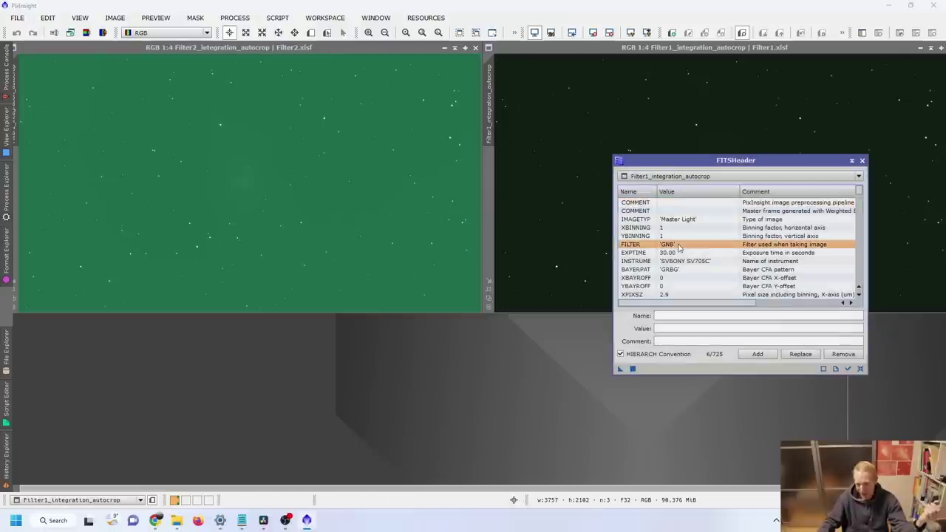
{"action": "left_click", "coordinate": [862, 161]}
{"action": "left_click", "coordinate": [114, 63]}
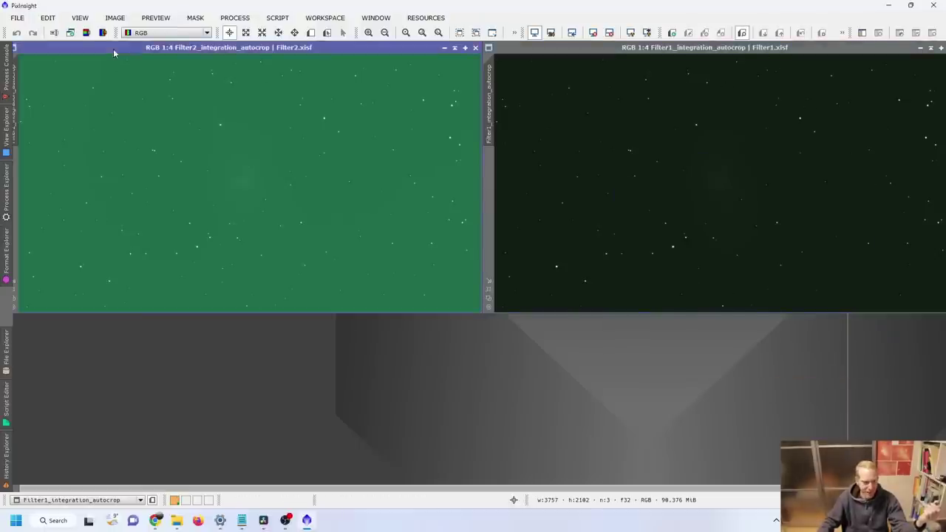
{"action": "left_click", "coordinate": [17, 18]}
{"action": "left_click", "coordinate": [48, 237]}
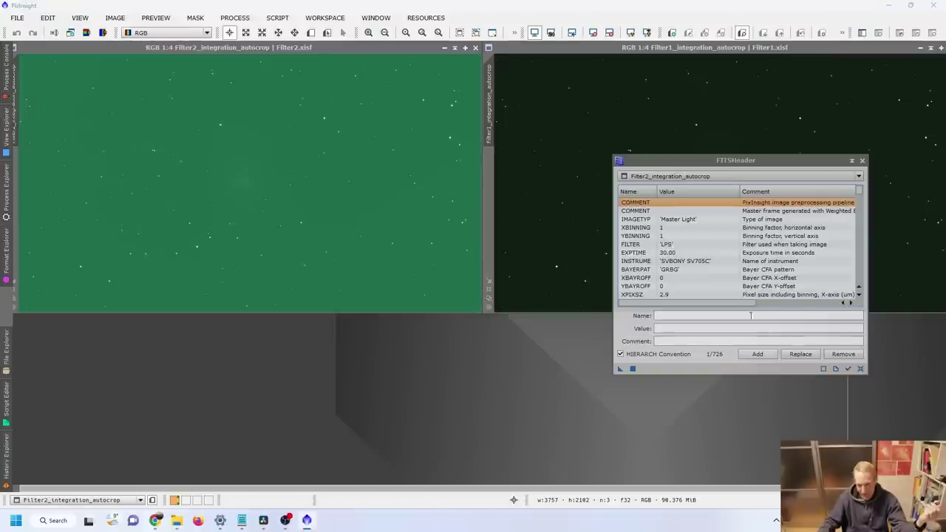
{"action": "left_click", "coordinate": [862, 161]}
Open ScreenTransferFunction and auto-stretch the Filter2 image to reveal the galaxy.
{"action": "left_click", "coordinate": [6, 191]}
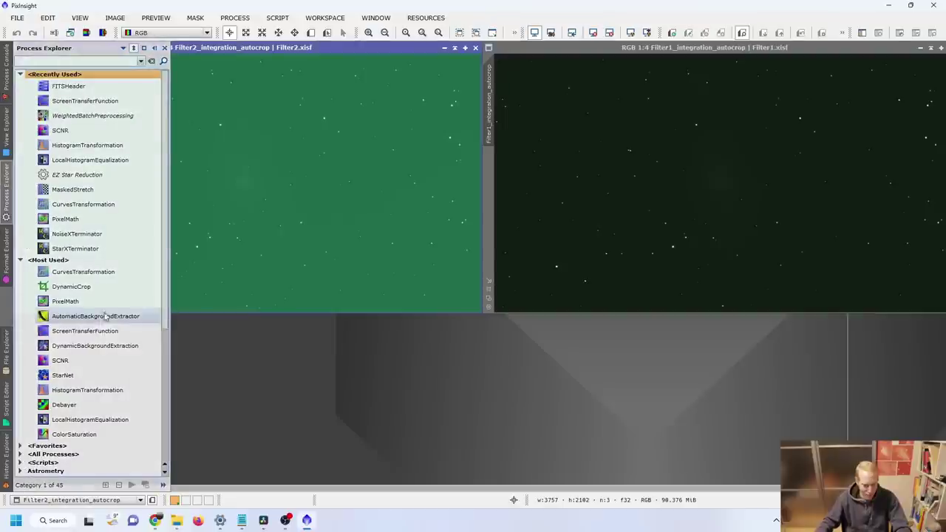
{"action": "double_click", "coordinate": [85, 330]}
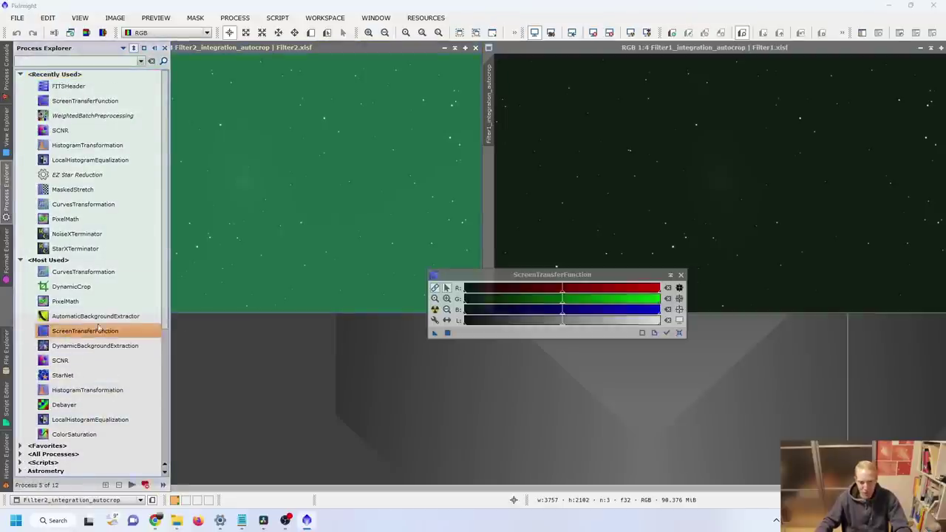
{"action": "left_click", "coordinate": [435, 288]}
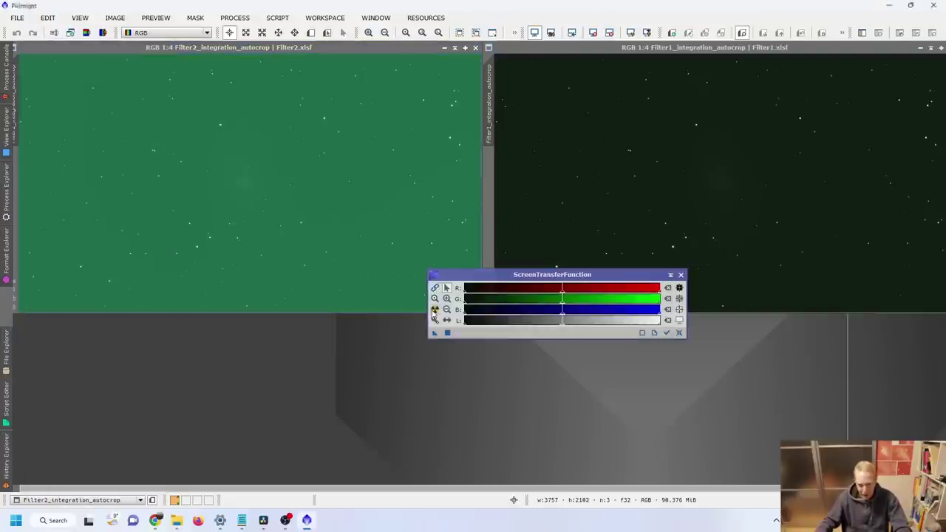
{"action": "left_click", "coordinate": [435, 309]}
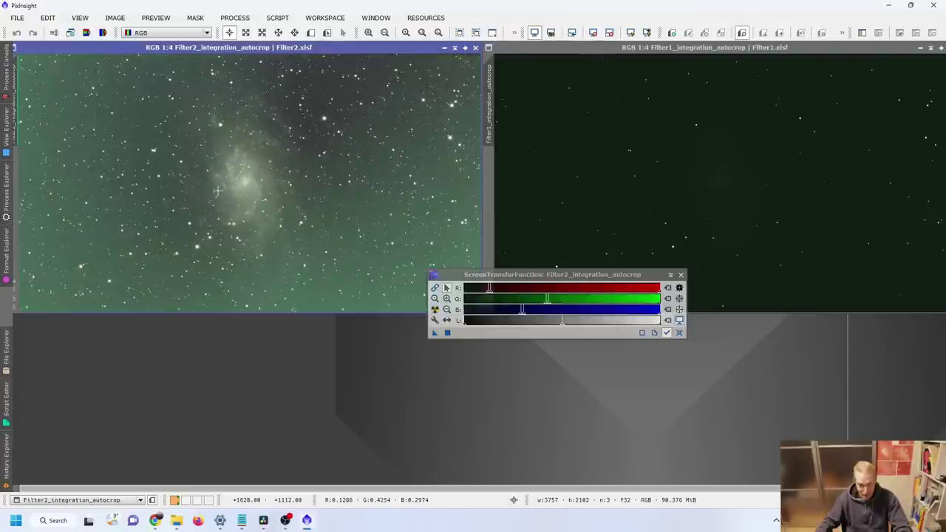
{"action": "scroll", "coordinate": [304, 189], "scroll_direction": "up", "scroll_amount": 1}
{"action": "scroll", "coordinate": [304, 188], "scroll_direction": "down", "scroll_amount": 1}
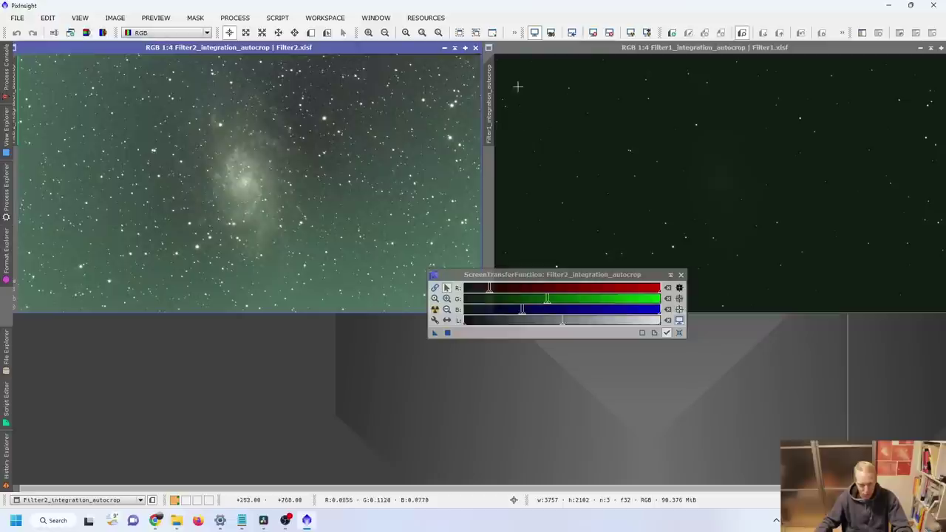
Auto-stretch the Filter1 image as well and move the STF tool lower.
{"action": "left_click", "coordinate": [657, 51]}
{"action": "left_click", "coordinate": [435, 309]}
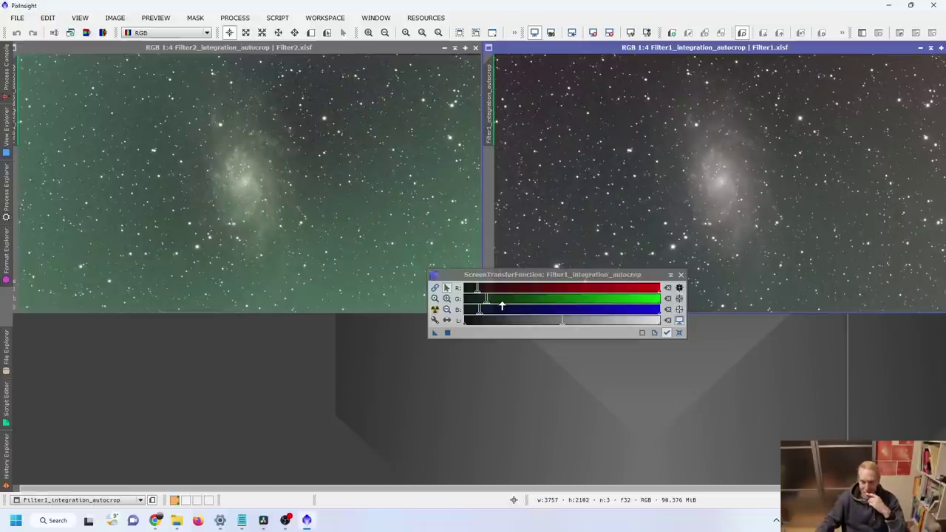
{"action": "left_click_drag", "start_coordinate": [572, 274], "coordinate": [550, 342]}
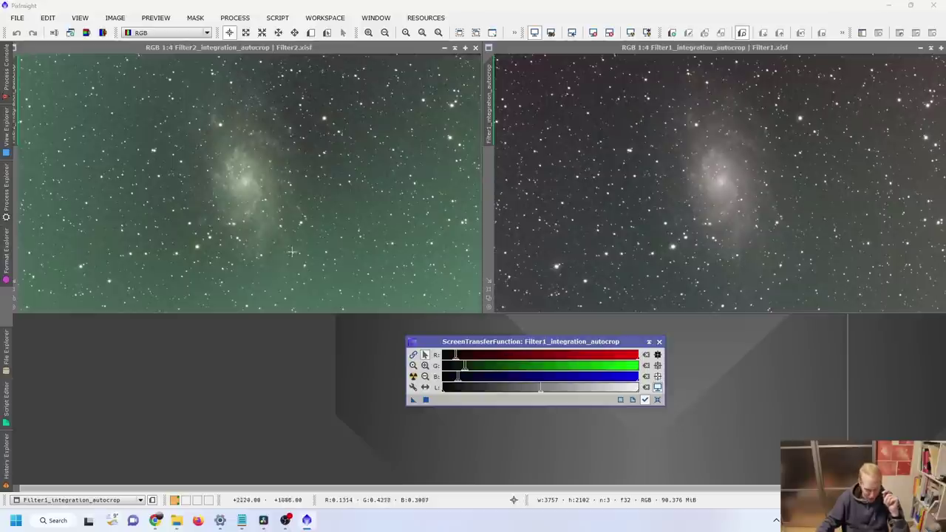
{"action": "left_click", "coordinate": [3, 191]}
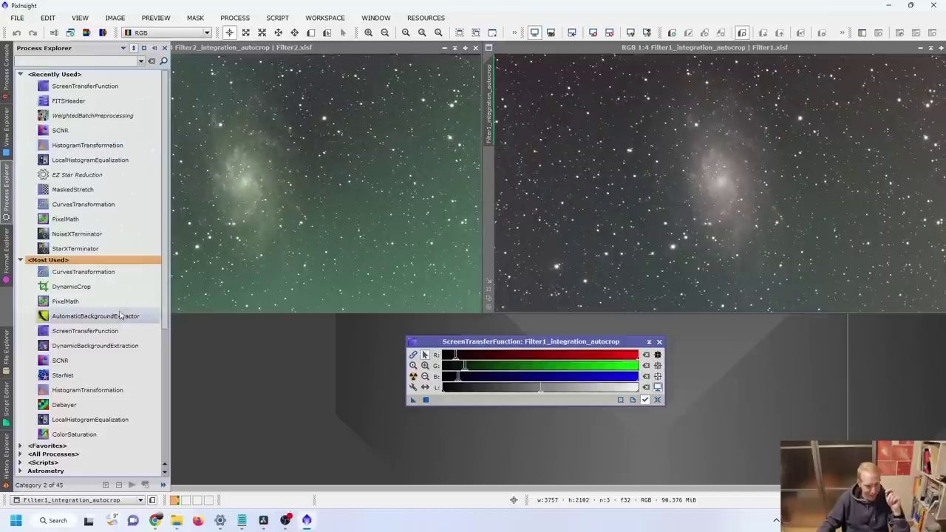
Apply AutomaticBackgroundExtractor with function degree 2 and Subtraction correction to the images.
{"action": "double_click", "coordinate": [93, 316]}
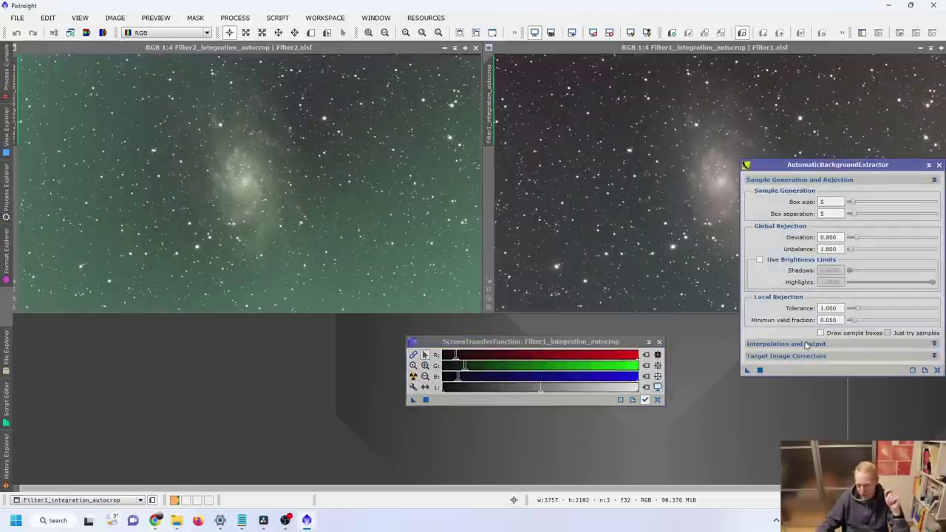
{"action": "left_click", "coordinate": [813, 344]}
{"action": "left_click", "coordinate": [842, 359]}
{"action": "left_click", "coordinate": [841, 360]}
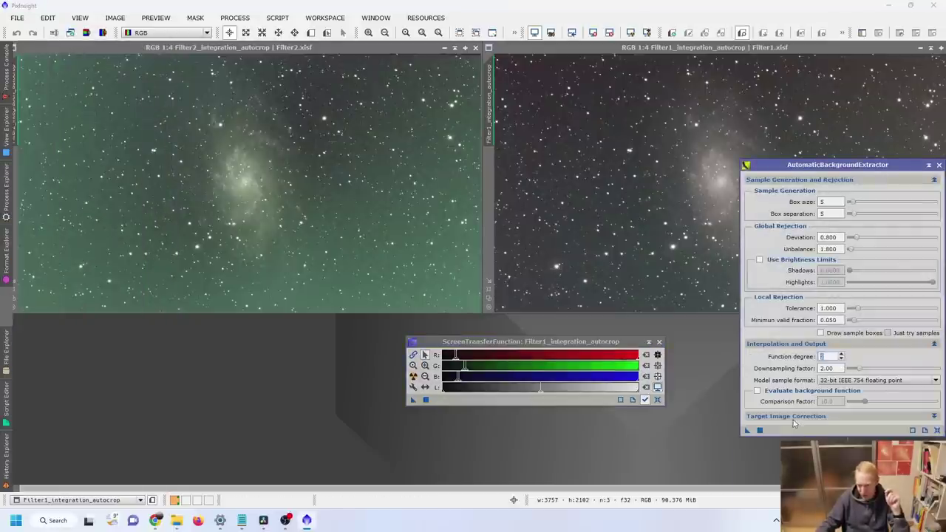
{"action": "left_click", "coordinate": [791, 416]}
{"action": "left_click", "coordinate": [876, 429]}
{"action": "left_click", "coordinate": [827, 448]}
{"action": "left_click", "coordinate": [413, 376]}
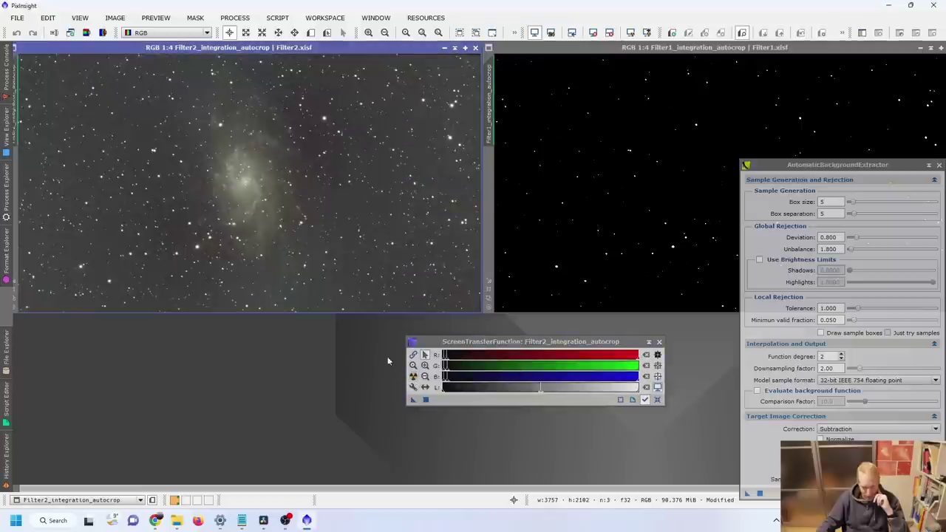
Re-autostretch the darkened Filter1 image and close the ABE window.
{"action": "left_click", "coordinate": [687, 47]}
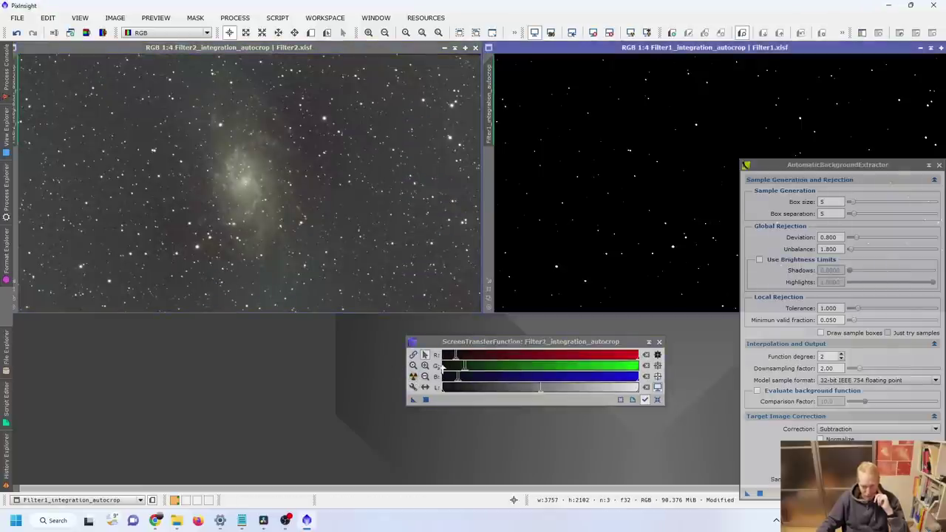
{"action": "left_click", "coordinate": [413, 376]}
{"action": "left_click_drag", "start_coordinate": [844, 168], "coordinate": [596, 235]}
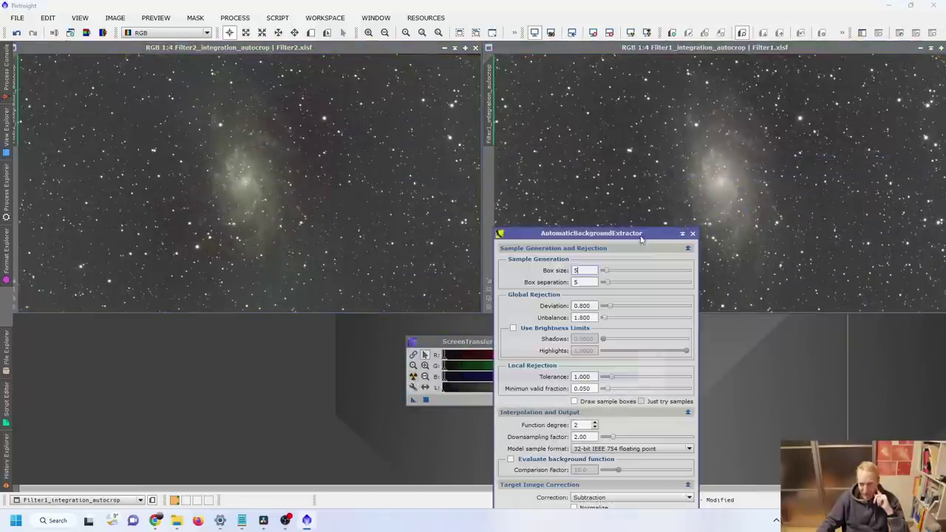
{"action": "left_click", "coordinate": [693, 235]}
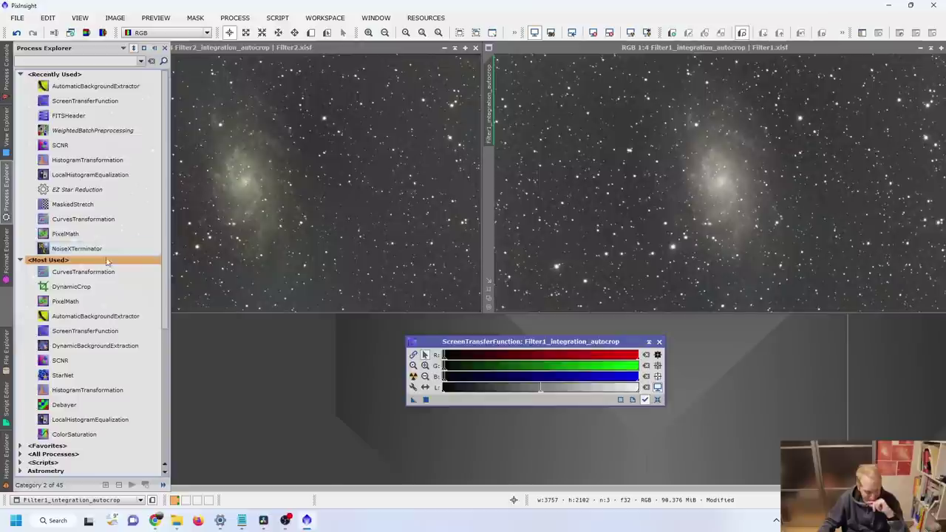
Close Process Explorer and the STF window, then zoom in to compare Filter1 and Filter2.
{"action": "left_click", "coordinate": [574, 427]}
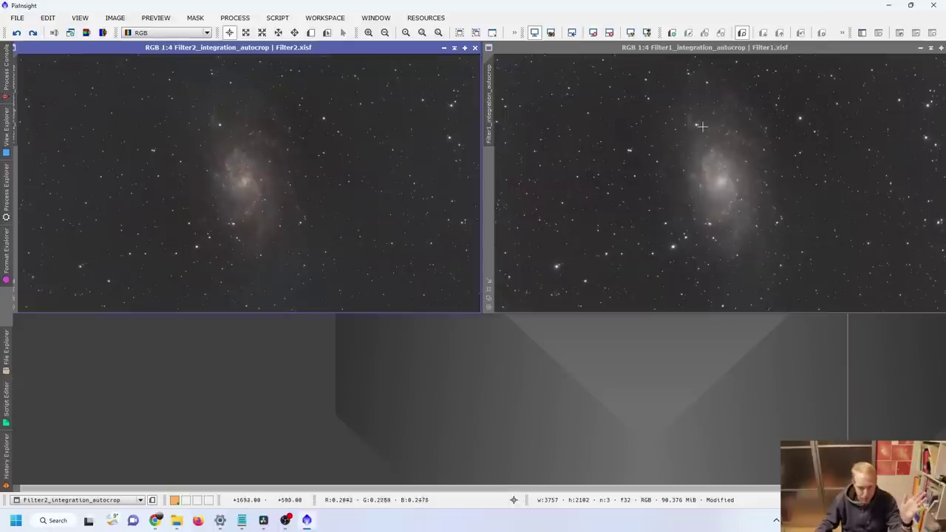
{"action": "scroll", "coordinate": [721, 118], "scroll_direction": "up", "scroll_amount": 3}
{"action": "scroll", "coordinate": [254, 138], "scroll_direction": "up", "scroll_amount": 4}
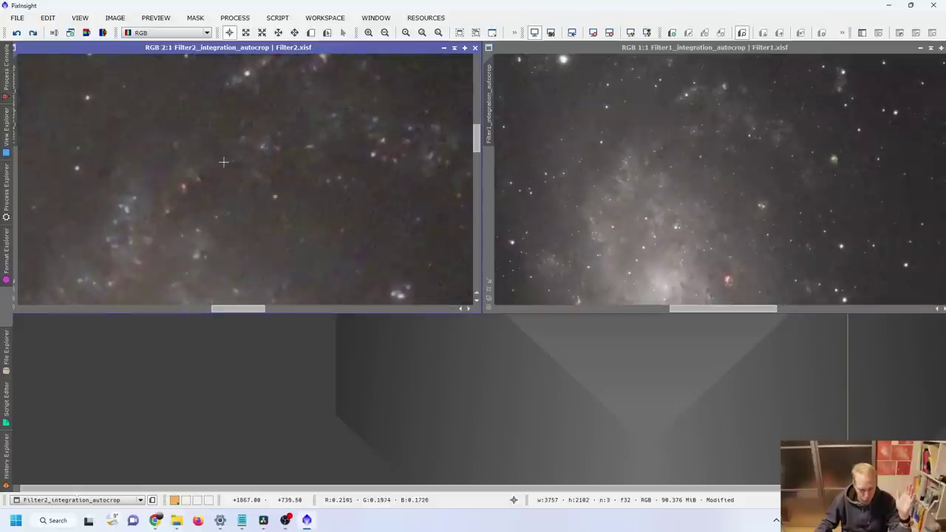
{"action": "scroll", "coordinate": [727, 138], "scroll_direction": "up", "scroll_amount": 1}
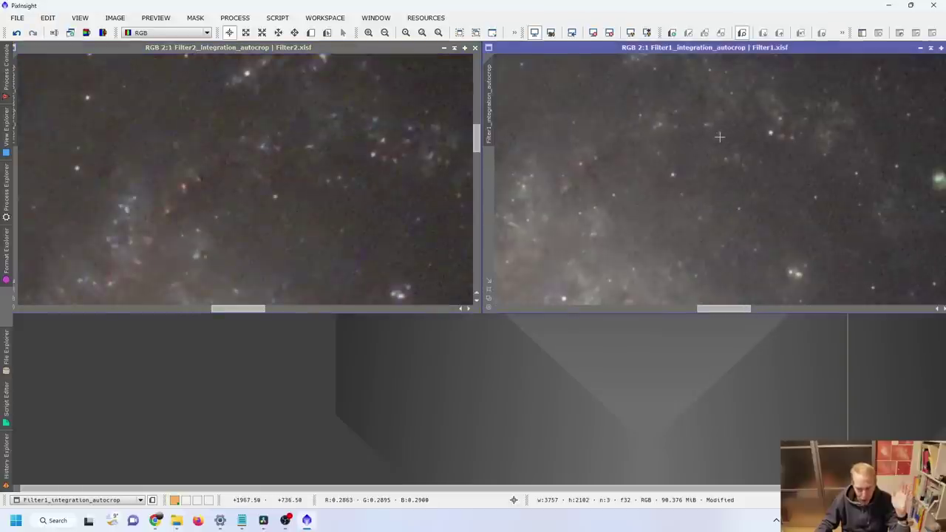
{"action": "scroll", "coordinate": [708, 168], "scroll_direction": "down", "scroll_amount": 3}
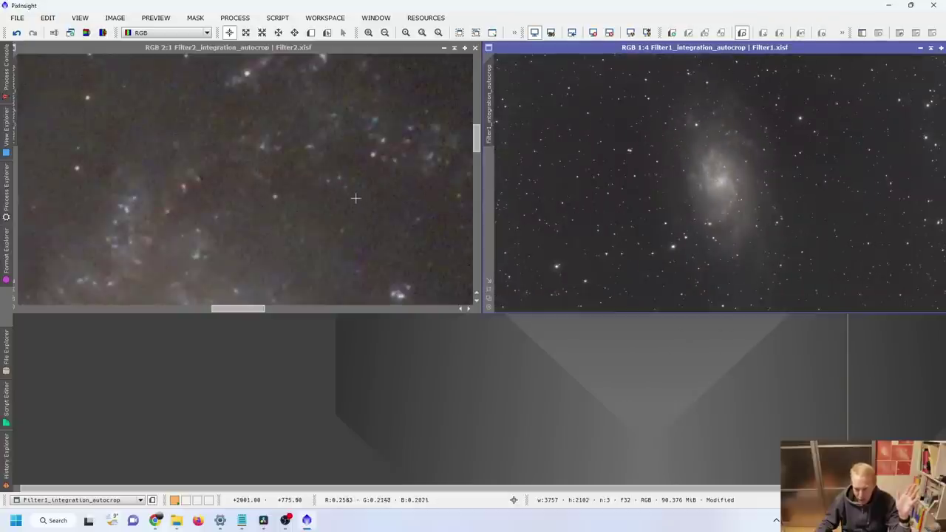
{"action": "scroll", "coordinate": [314, 190], "scroll_direction": "down", "scroll_amount": 4}
{"action": "scroll", "coordinate": [232, 157], "scroll_direction": "up", "scroll_amount": 4}
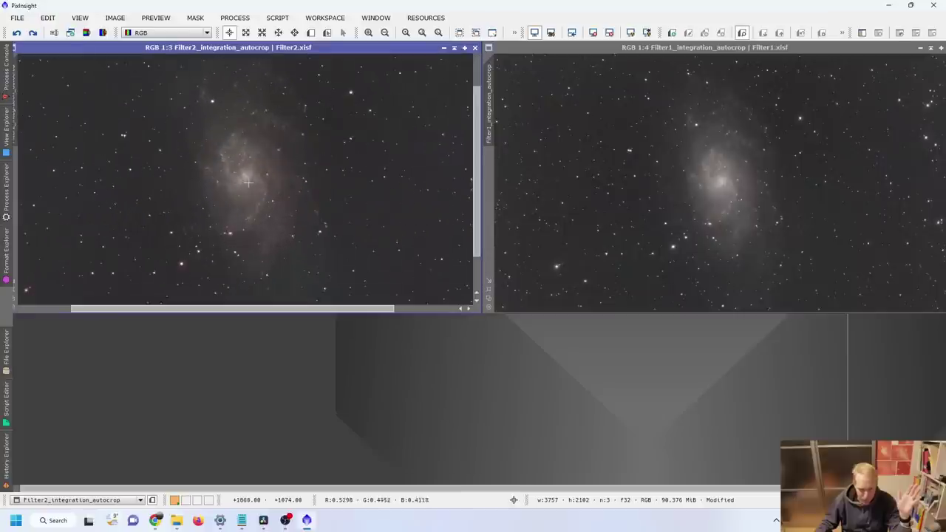
{"action": "scroll", "coordinate": [342, 215], "scroll_direction": "down", "scroll_amount": 4}
{"action": "scroll", "coordinate": [337, 236], "scroll_direction": "up", "scroll_amount": 4}
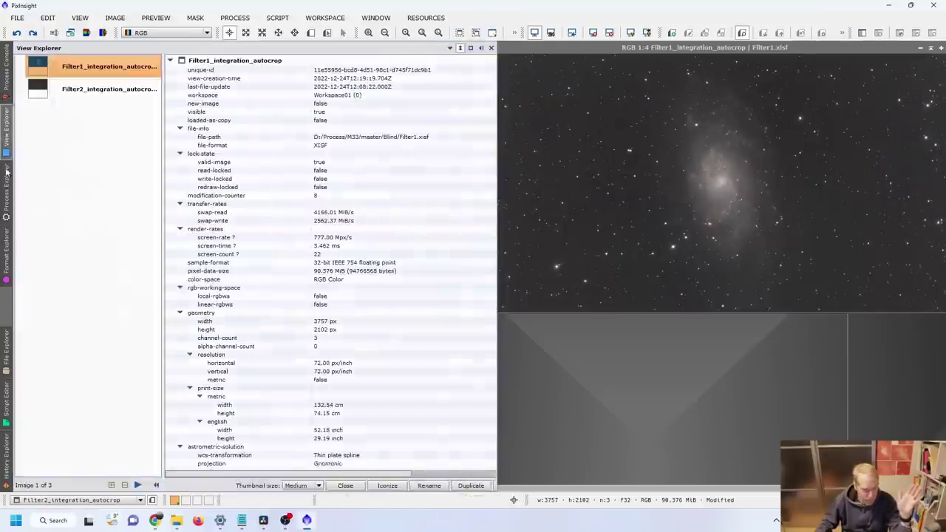
Apply SCNR green removal (Average Neutral, 0.49) to Filter2 and close SCNR.
{"action": "mouse_move", "coordinate": [10, 192]}
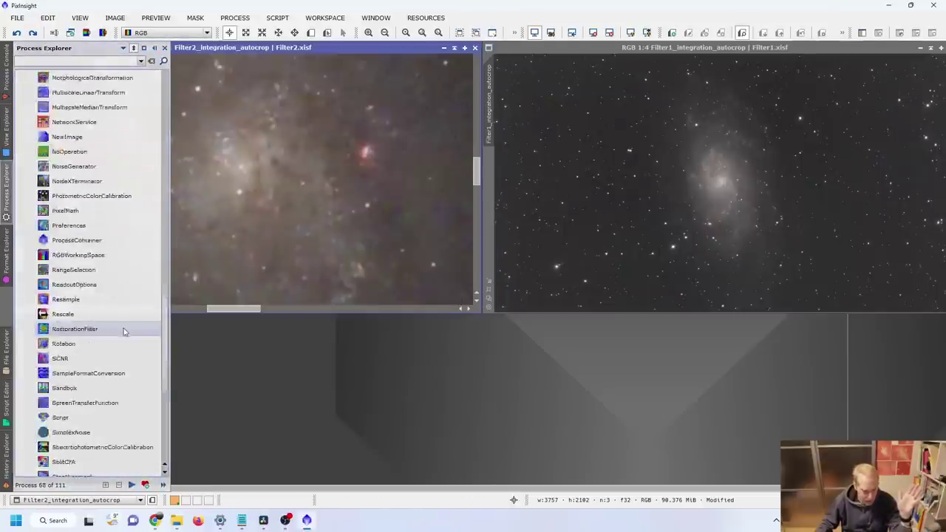
{"action": "scroll", "coordinate": [119, 318], "scroll_direction": "down", "scroll_amount": 5}
{"action": "double_click", "coordinate": [74, 314]}
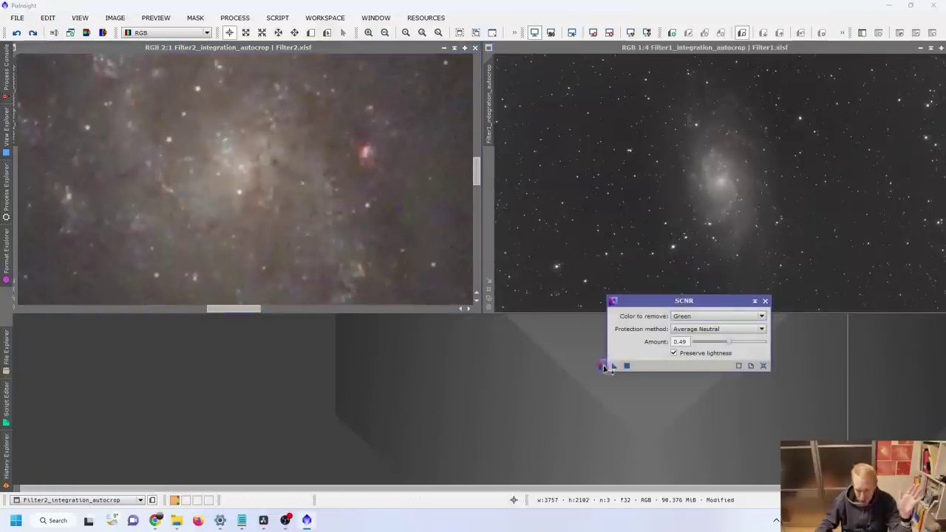
{"action": "left_click", "coordinate": [285, 169]}
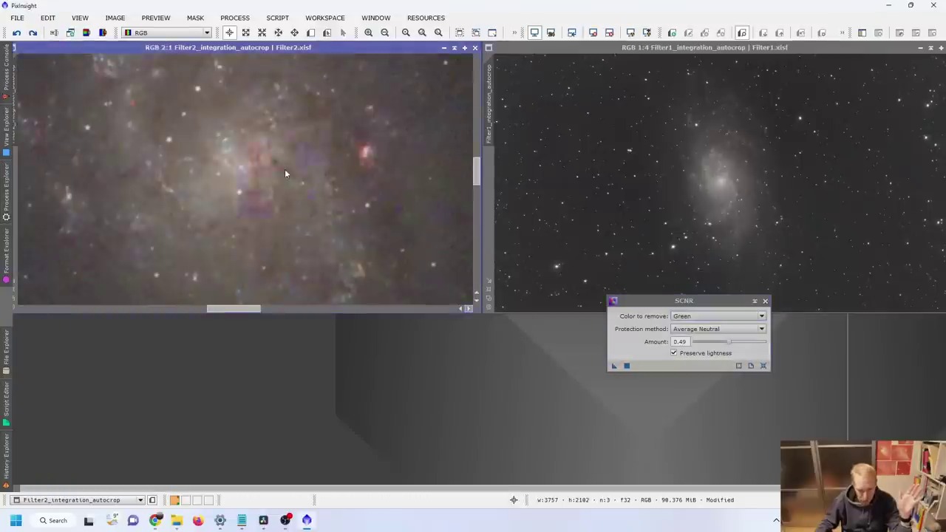
{"action": "left_click", "coordinate": [766, 302]}
Extract the lightness channel from the Filter1 image.
{"action": "scroll", "coordinate": [281, 194], "scroll_direction": "down", "scroll_amount": 5}
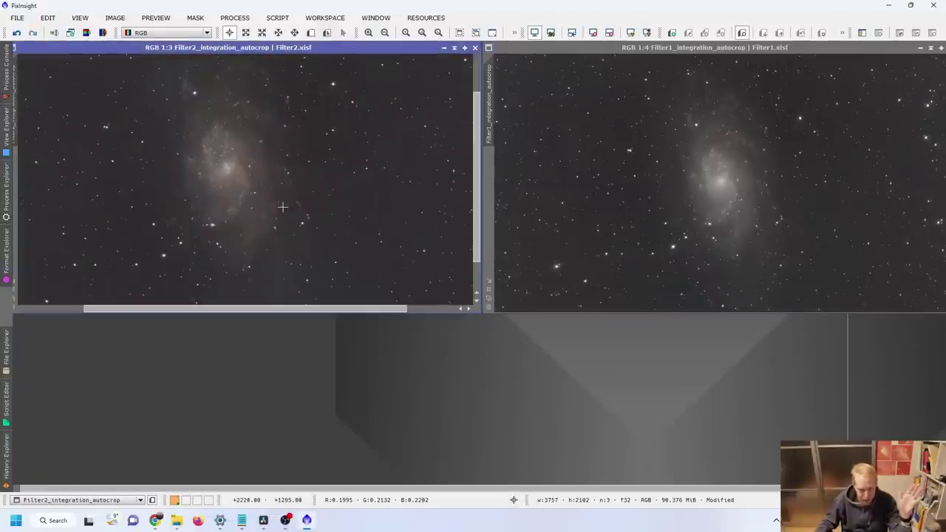
{"action": "scroll", "coordinate": [739, 251], "scroll_direction": "down", "scroll_amount": 1}
{"action": "scroll", "coordinate": [739, 251], "scroll_direction": "up", "scroll_amount": 1}
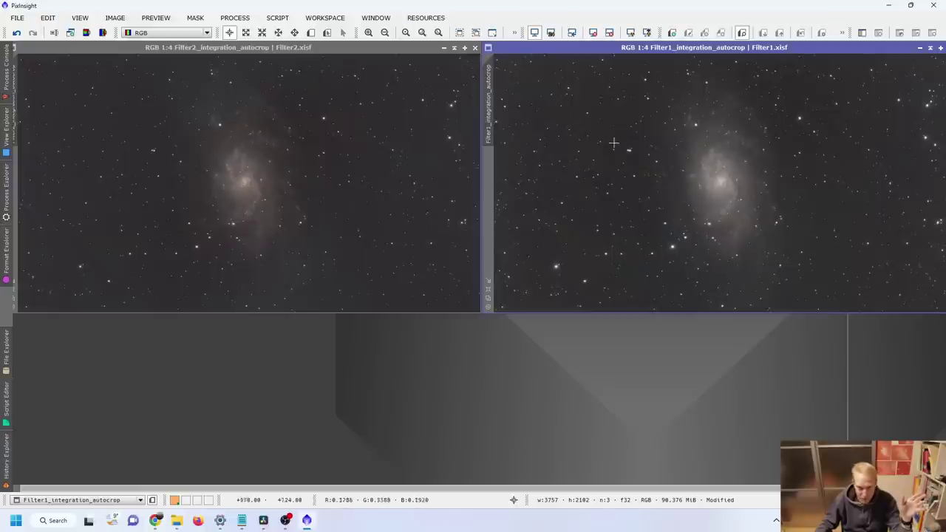
{"action": "left_click", "coordinate": [87, 34]}
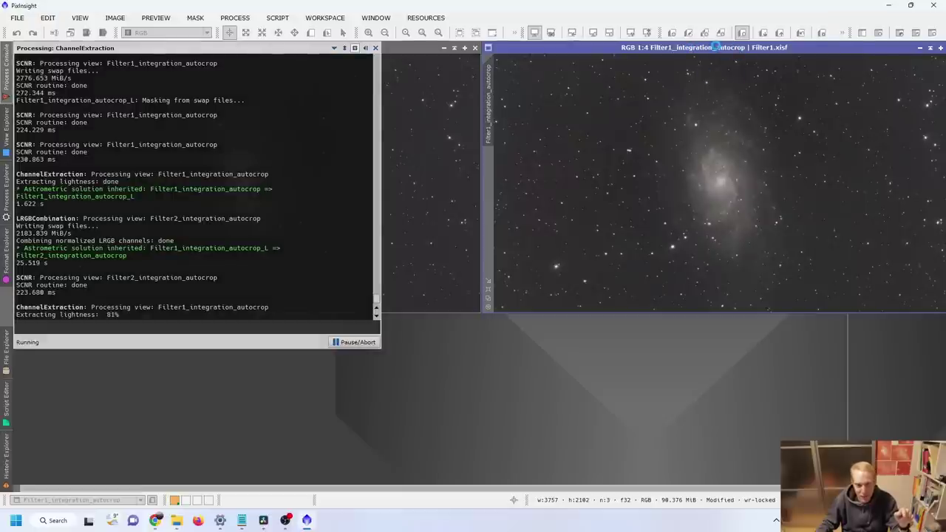
Apply LRGBCombination to Filter2 with R, G, B disabled and Filter1_integration_autocrop_L as lightness.
{"action": "left_click_drag", "start_coordinate": [467, 79], "coordinate": [624, 165]}
{"action": "left_click", "coordinate": [6, 189]}
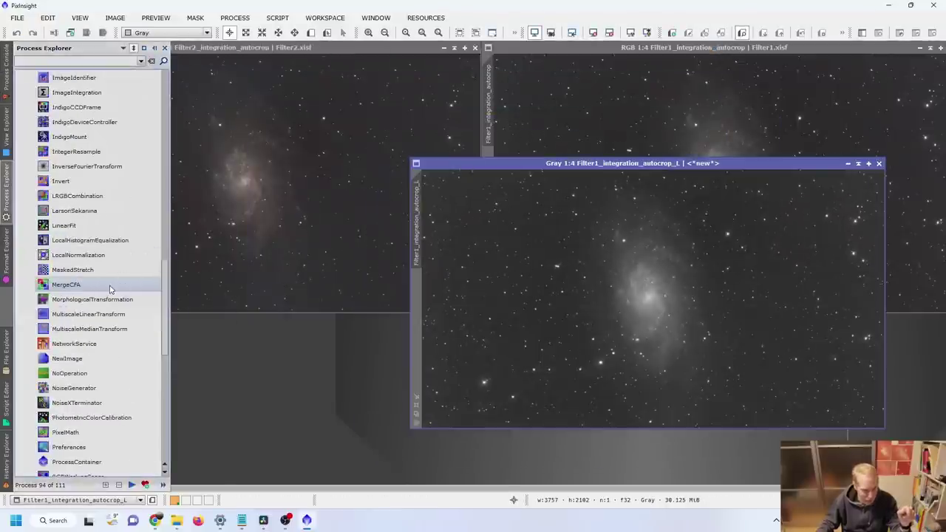
{"action": "double_click", "coordinate": [77, 196]}
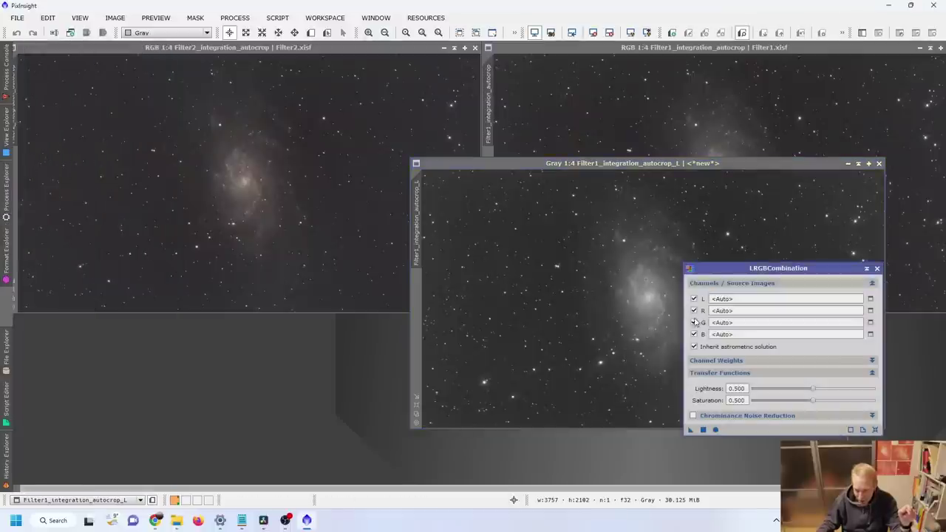
{"action": "left_click", "coordinate": [694, 311]}
{"action": "left_click", "coordinate": [693, 322]}
{"action": "left_click", "coordinate": [694, 334]}
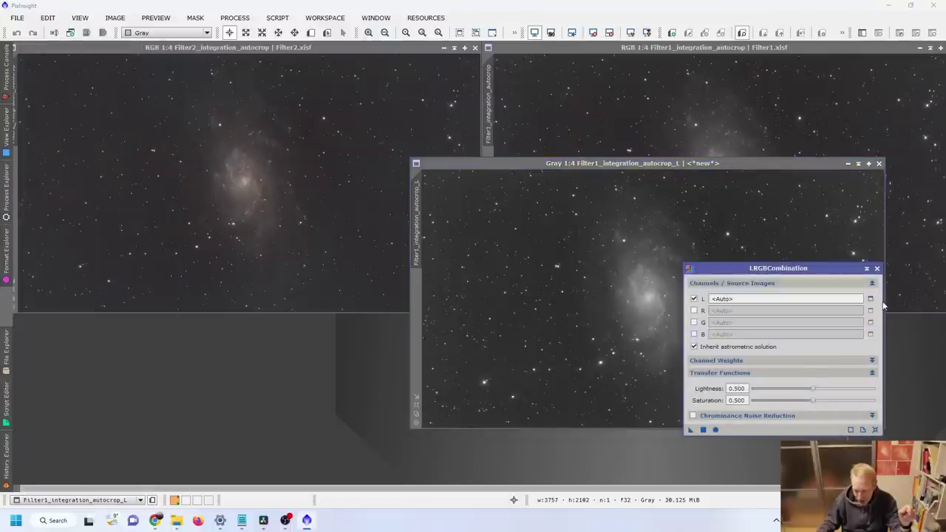
{"action": "left_click", "coordinate": [870, 299]}
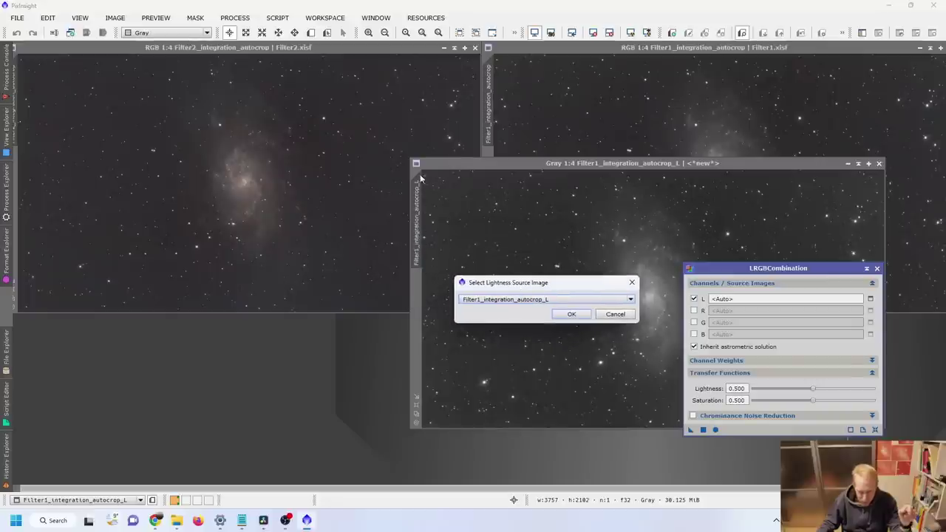
{"action": "left_click", "coordinate": [574, 314]}
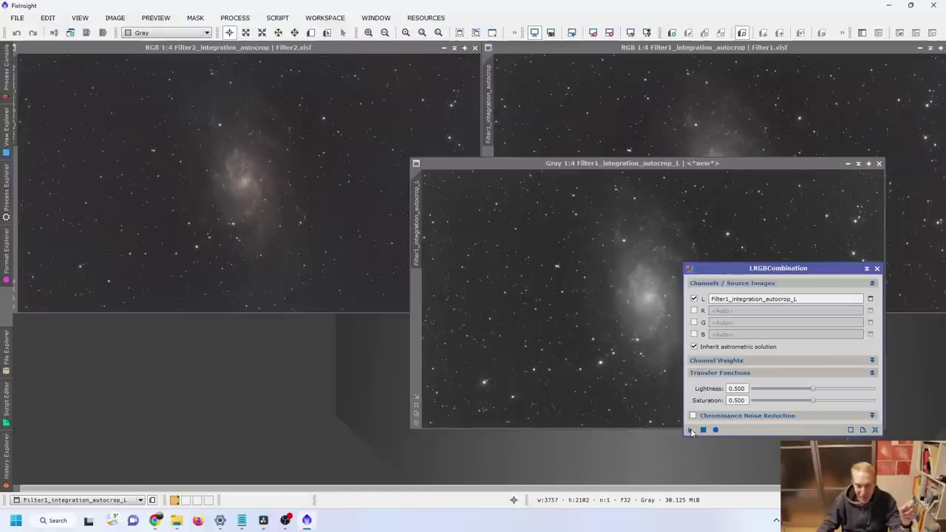
{"action": "left_click_drag", "start_coordinate": [691, 432], "coordinate": [241, 197]}
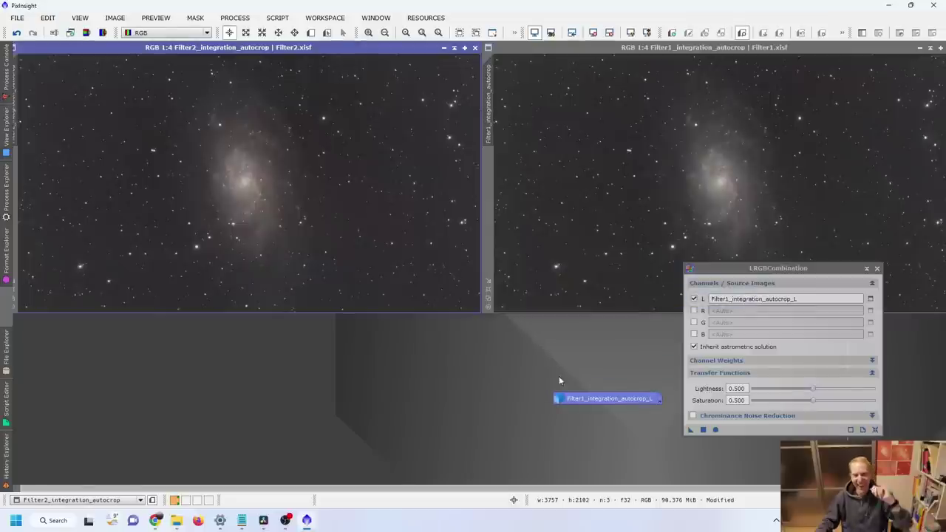
Close LRGBCombination, maximize the Filter2 result, and zoom to compare it with Filter1.
{"action": "left_click", "coordinate": [876, 268]}
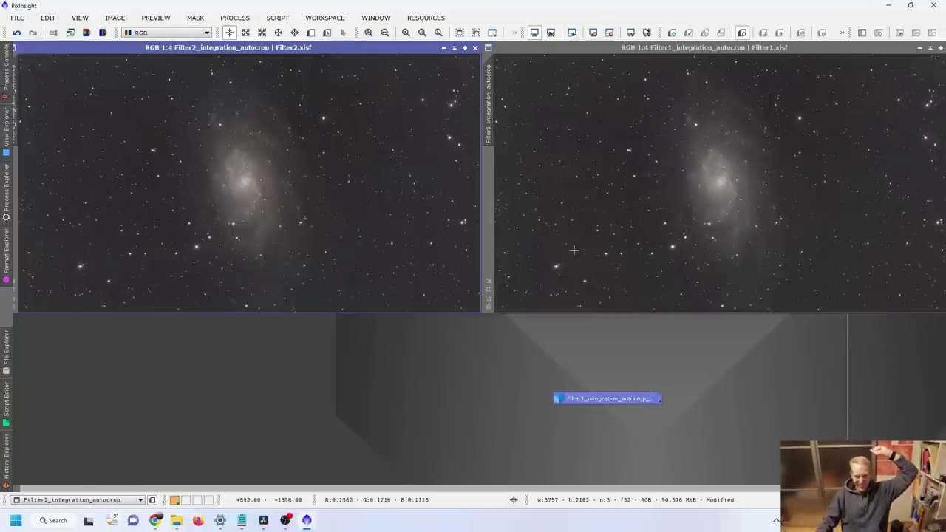
{"action": "scroll", "coordinate": [171, 171], "scroll_direction": "up", "scroll_amount": 2}
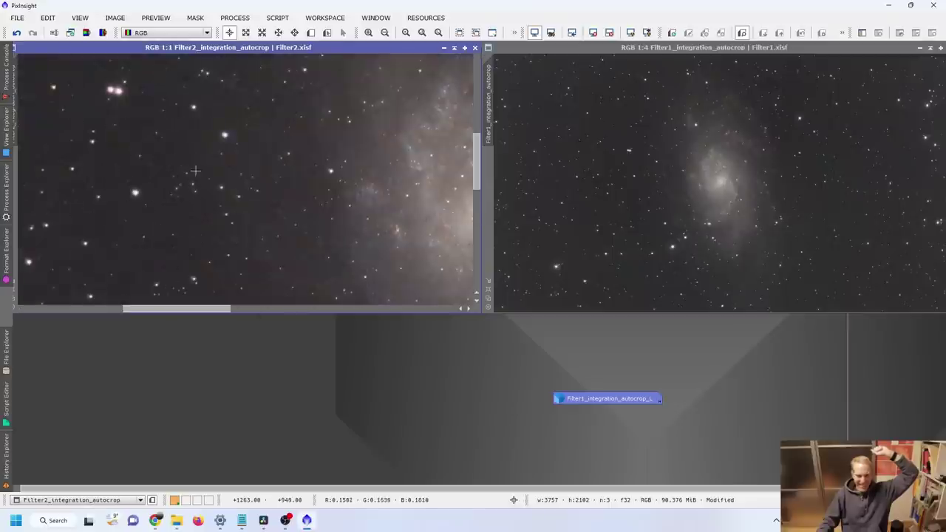
{"action": "left_click", "coordinate": [465, 48]}
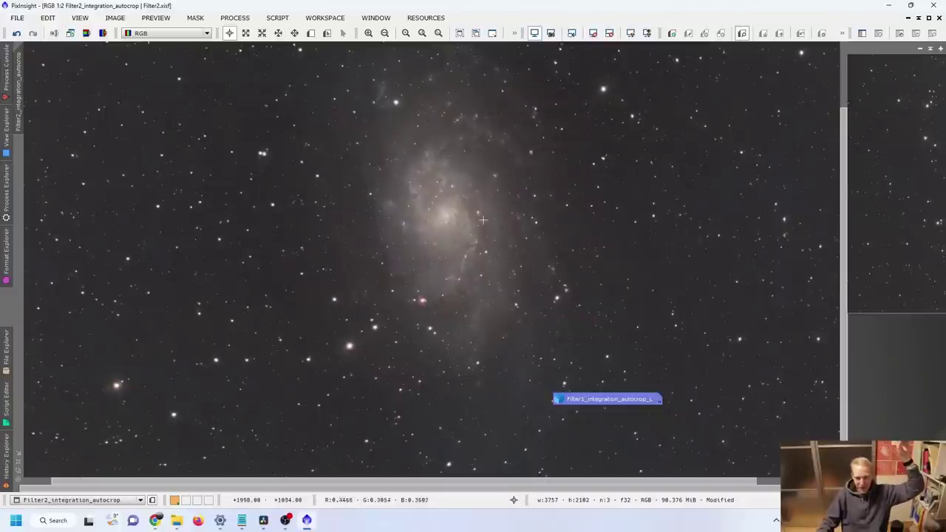
{"action": "left_click", "coordinate": [906, 153]}
{"action": "scroll", "coordinate": [813, 178], "scroll_direction": "up", "scroll_amount": 4}
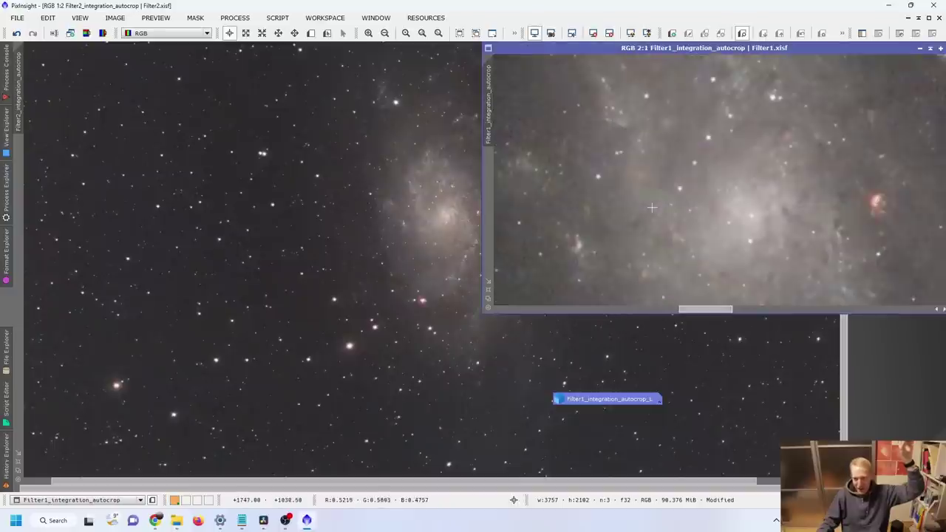
{"action": "scroll", "coordinate": [761, 178], "scroll_direction": "down", "scroll_amount": 4}
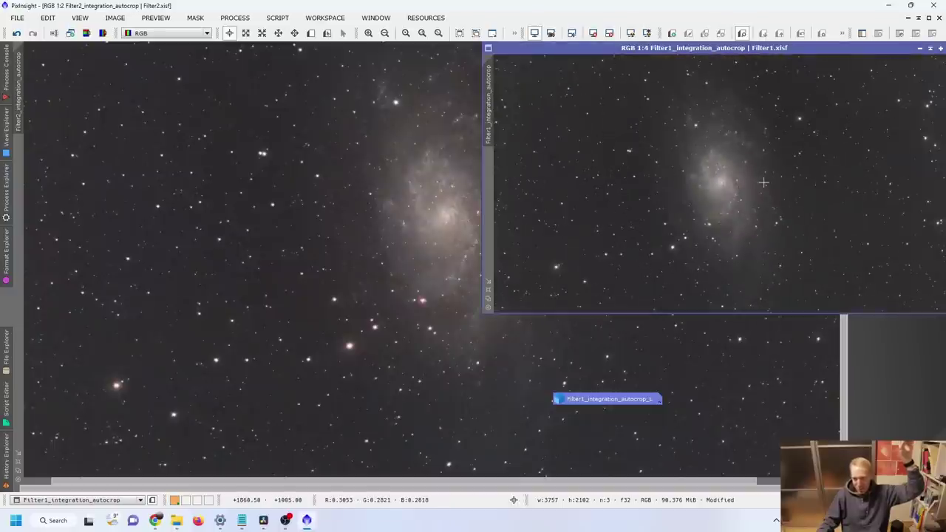
{"action": "left_click", "coordinate": [348, 346]}
{"action": "scroll", "coordinate": [347, 346], "scroll_direction": "down", "scroll_amount": 1}
{"action": "scroll", "coordinate": [399, 207], "scroll_direction": "up", "scroll_amount": 2}
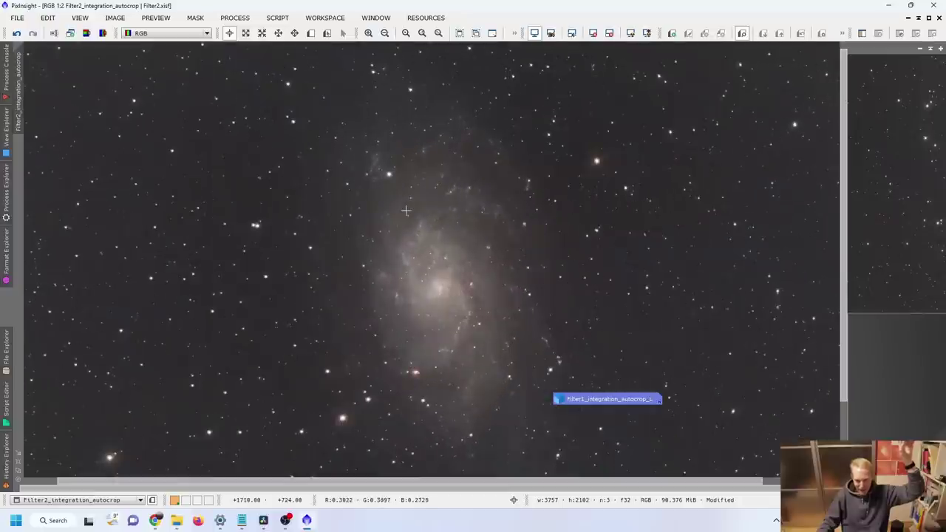
Move the luminance image icon off the picture and inspect the Filter2 result.
{"action": "left_click_drag", "start_coordinate": [608, 399], "coordinate": [927, 388]}
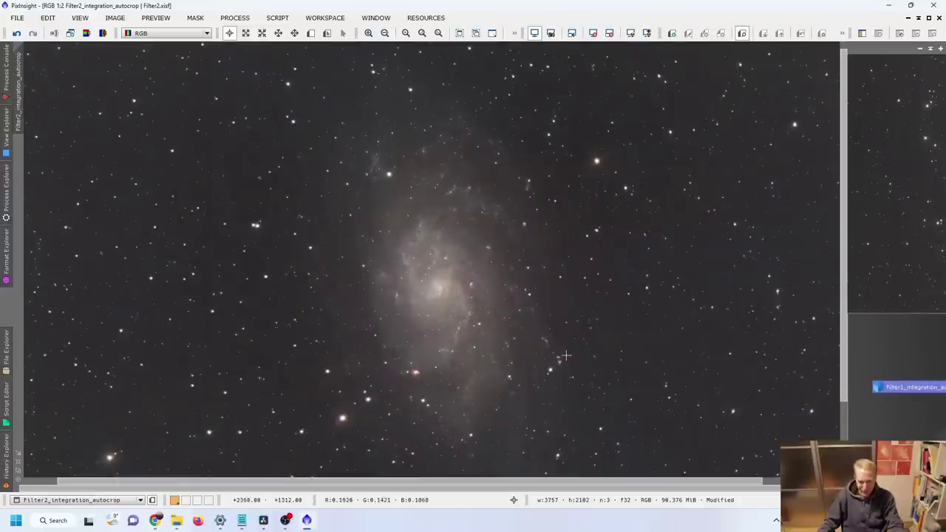
{"action": "left_click_drag", "start_coordinate": [849, 211], "coordinate": [836, 177]}
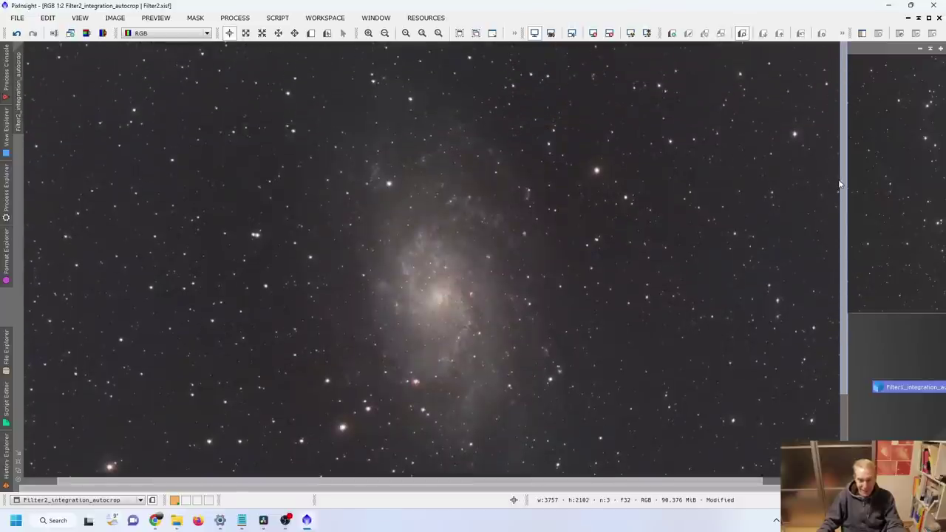
{"action": "left_click_drag", "start_coordinate": [839, 184], "coordinate": [838, 220]}
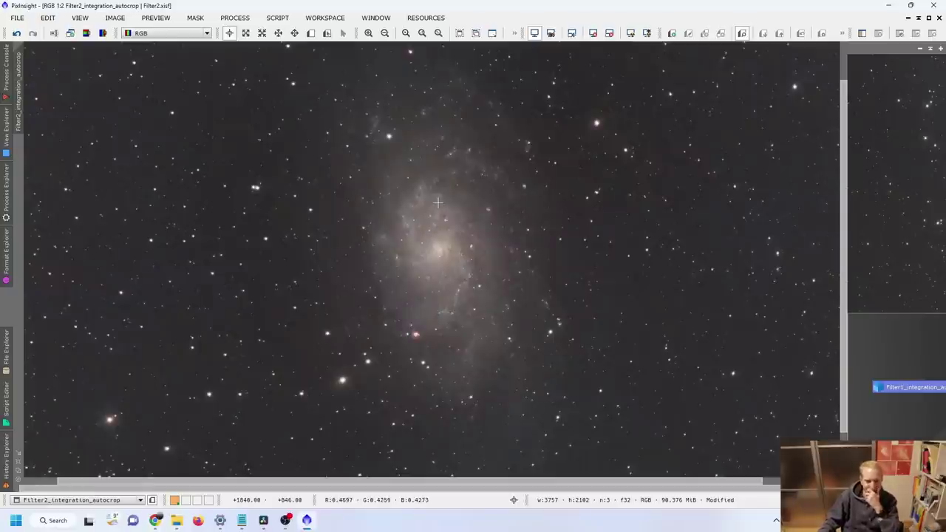
{"action": "scroll", "coordinate": [438, 203], "scroll_direction": "up", "scroll_amount": 2}
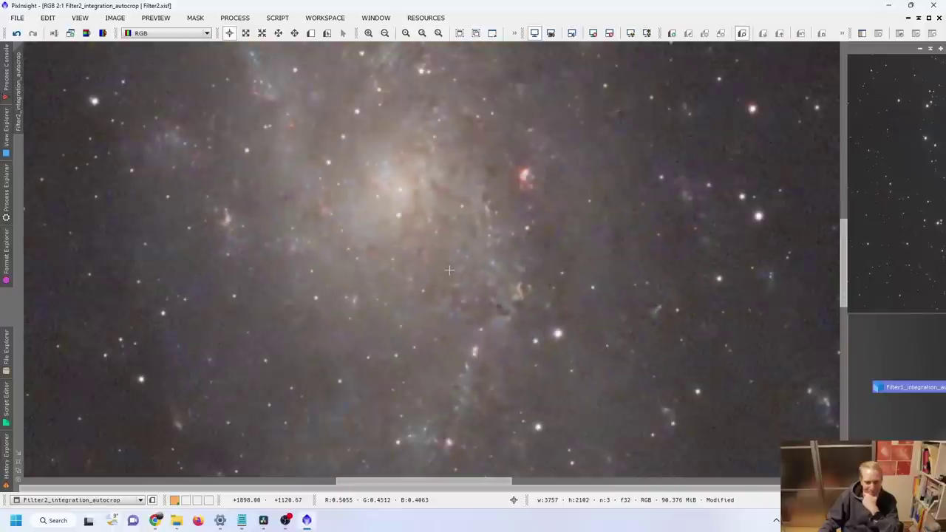
{"action": "scroll", "coordinate": [449, 271], "scroll_direction": "down", "scroll_amount": 4}
{"action": "scroll", "coordinate": [448, 270], "scroll_direction": "up", "scroll_amount": 1}
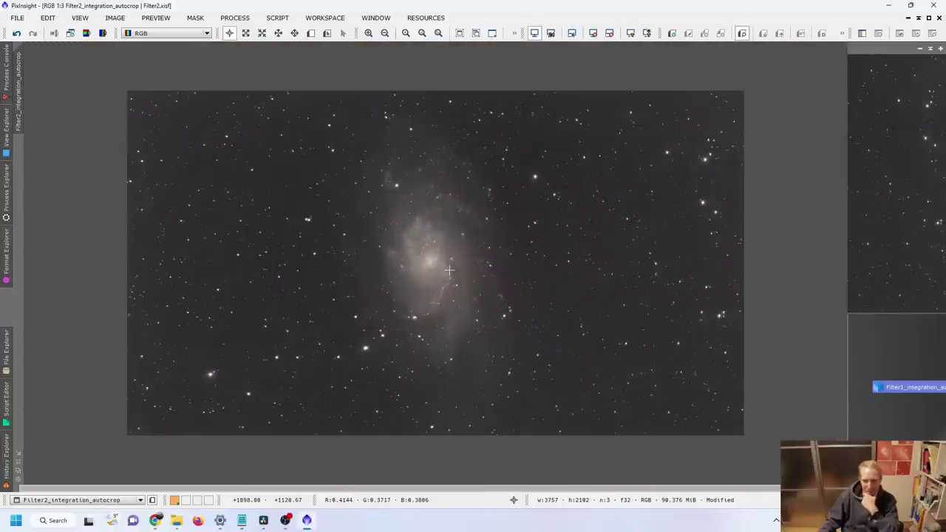
Minimize Filter1 to an icon and park it beside the luminance icon.
{"action": "left_click", "coordinate": [897, 50]}
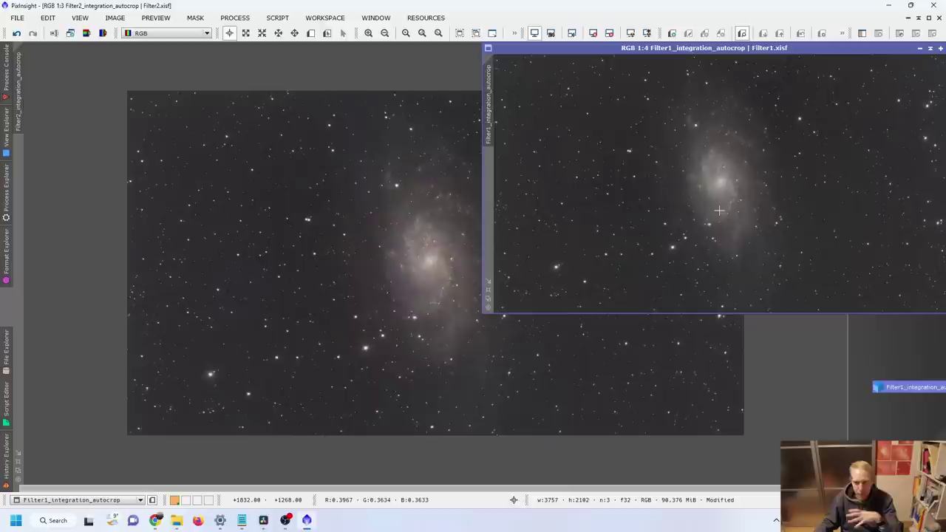
{"action": "left_click_drag", "start_coordinate": [911, 51], "coordinate": [830, 76]}
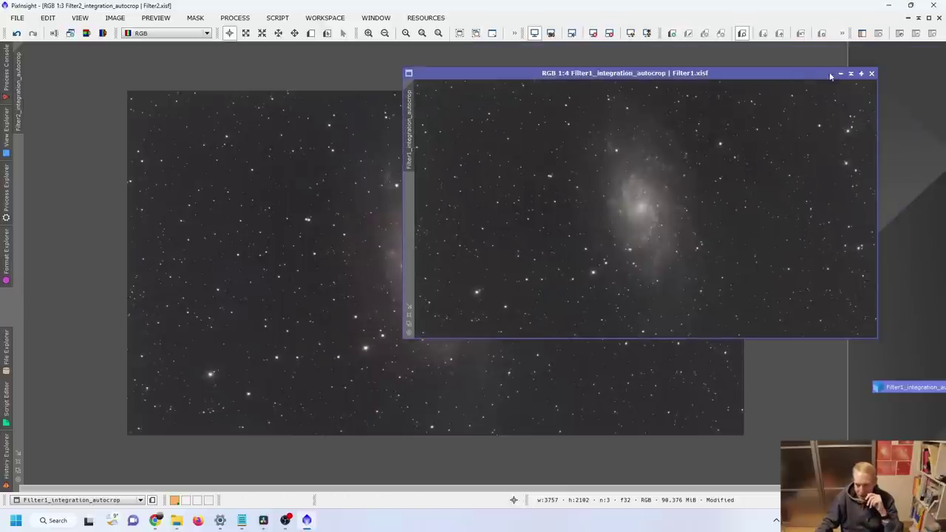
{"action": "left_click", "coordinate": [851, 74]}
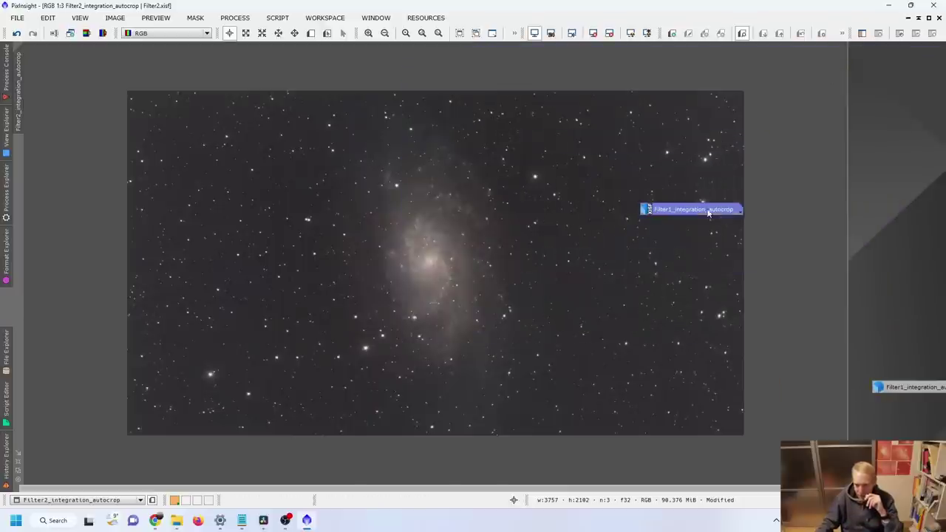
{"action": "left_click_drag", "start_coordinate": [710, 213], "coordinate": [940, 377]}
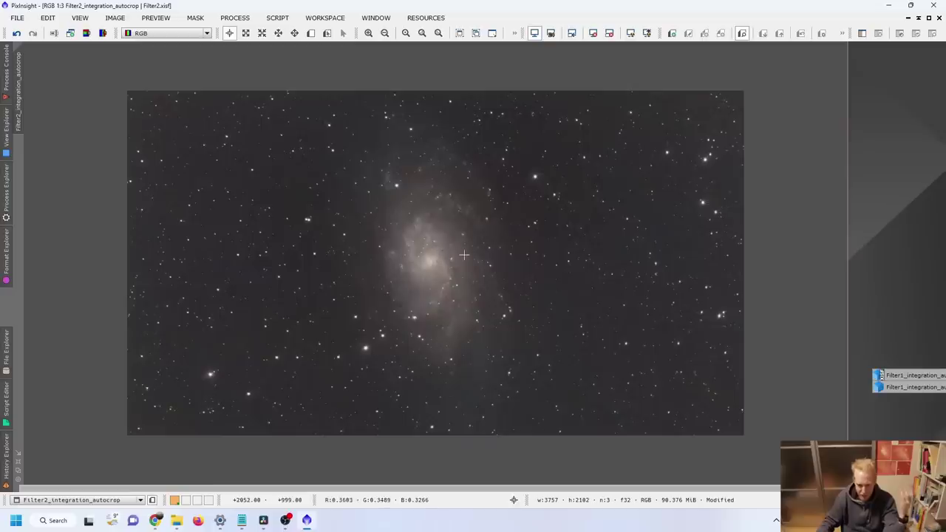
{"action": "scroll", "coordinate": [458, 252], "scroll_direction": "up", "scroll_amount": 2}
{"action": "scroll", "coordinate": [441, 256], "scroll_direction": "up", "scroll_amount": 2}
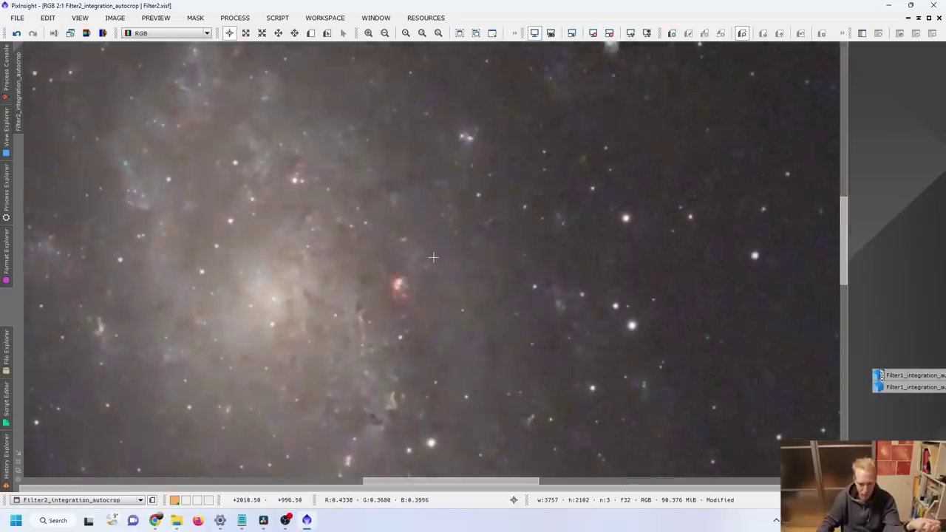
{"action": "scroll", "coordinate": [434, 257], "scroll_direction": "down", "scroll_amount": 1}
{"action": "scroll", "coordinate": [425, 254], "scroll_direction": "down", "scroll_amount": 2}
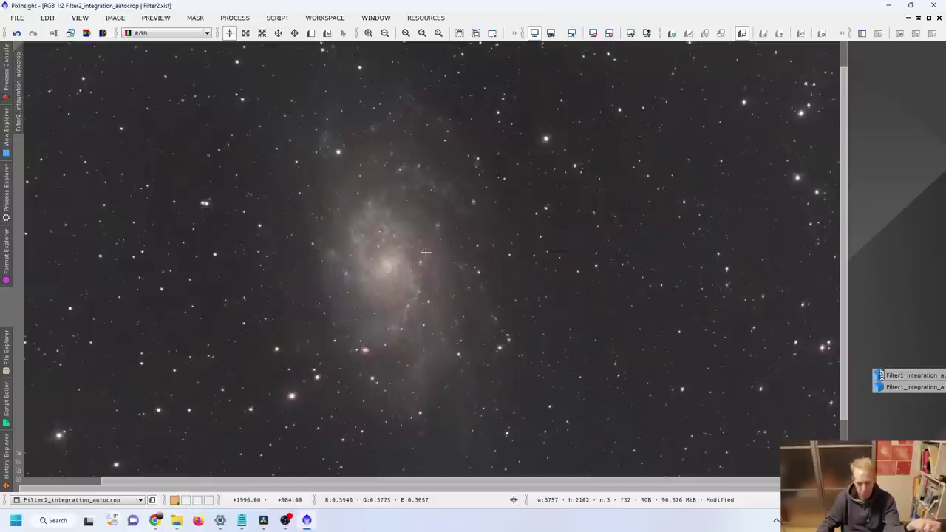